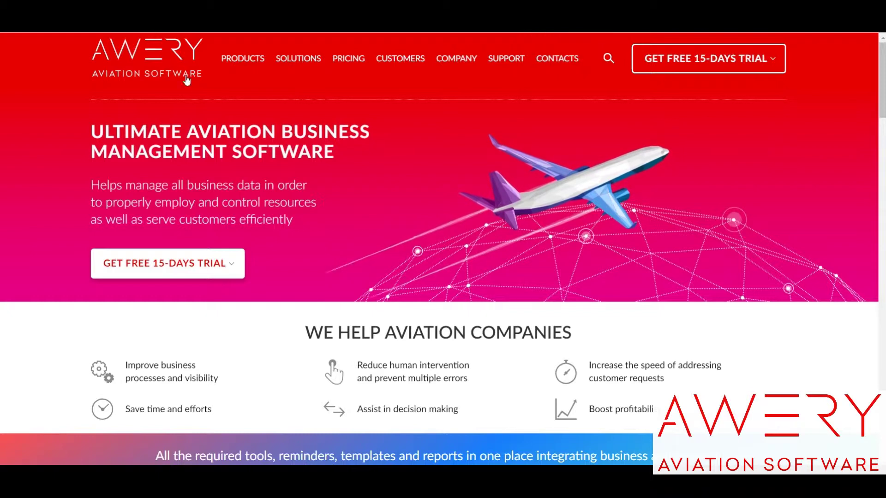
Step: Open the Documents Library product page and bring up its free 15-day trial registration form
mouse_move(234, 81)
click(249, 114)
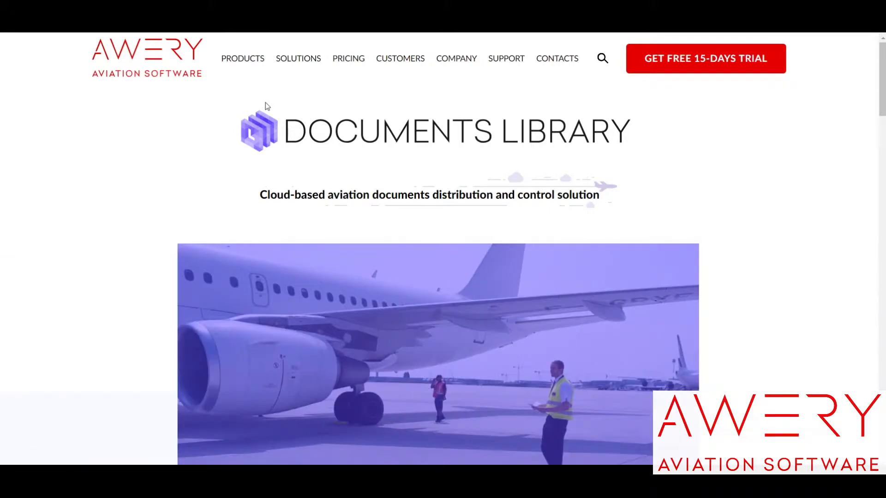
click(665, 64)
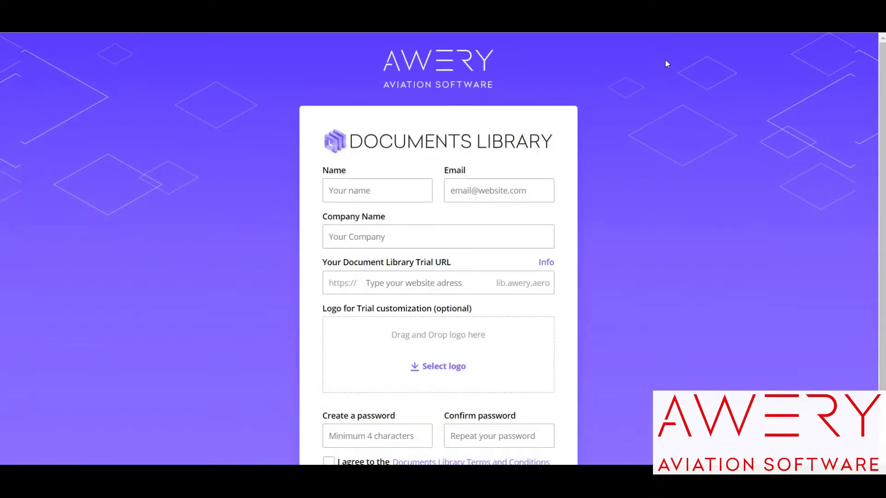
scroll(438, 249, down, 1)
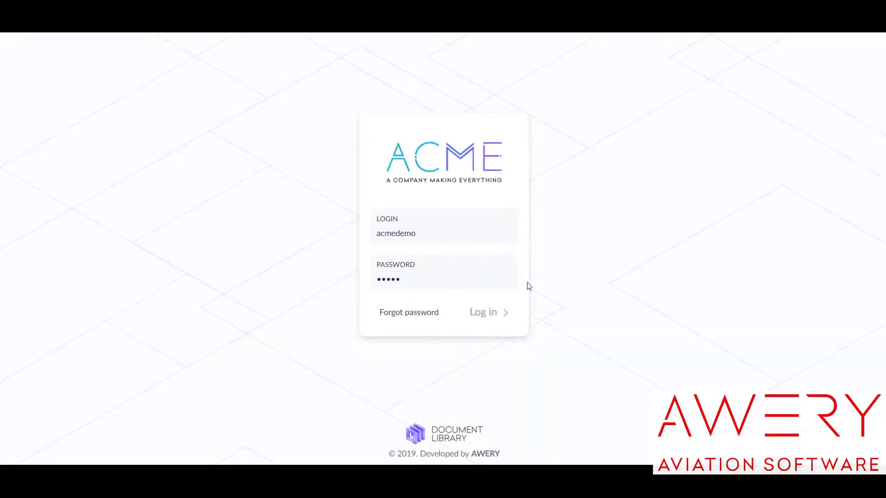
Step: Log in to the ACME document library with the prefilled credentials and let the browser save the password
click(473, 312)
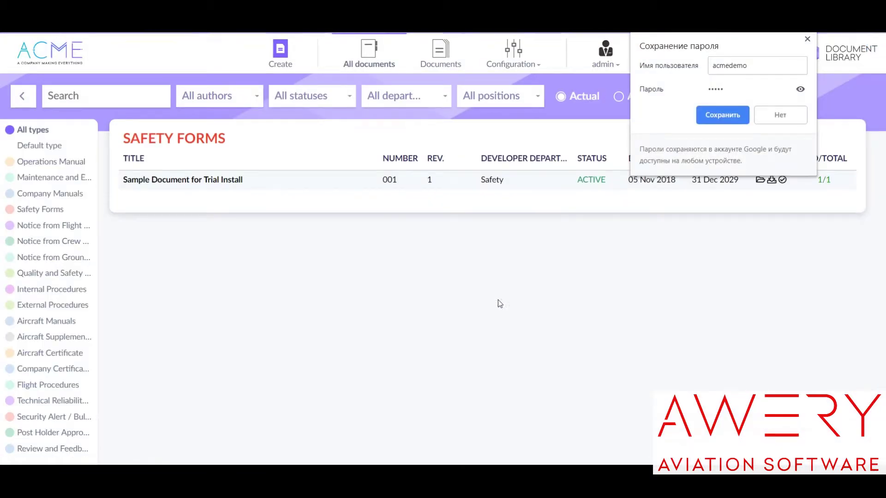
click(726, 113)
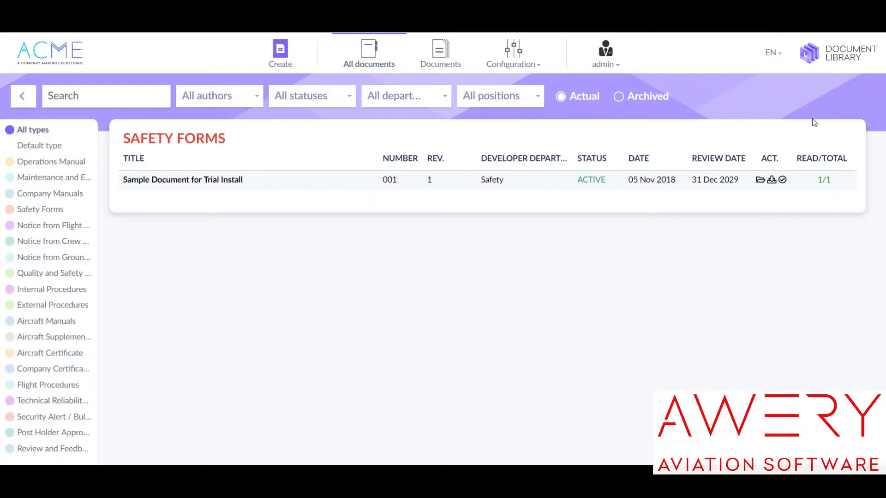
Step: Examine the admin account's profile settings, including the surname field, and return to the document list without saving changes
click(618, 63)
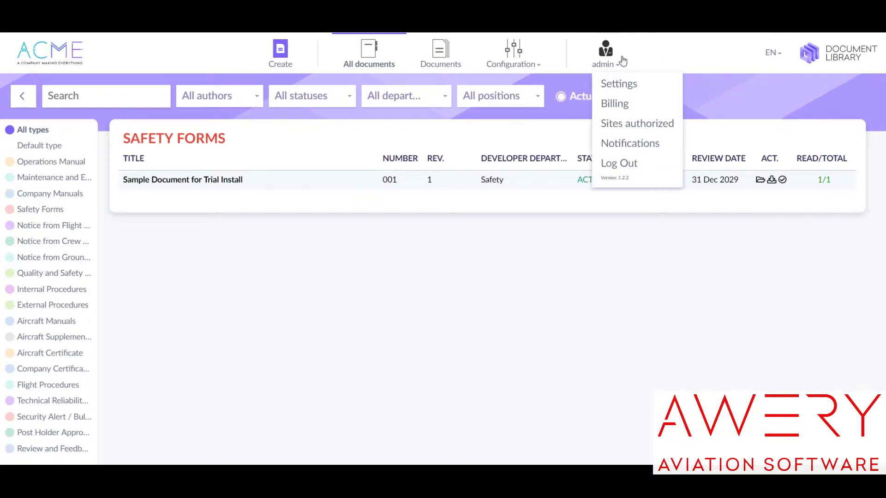
click(609, 87)
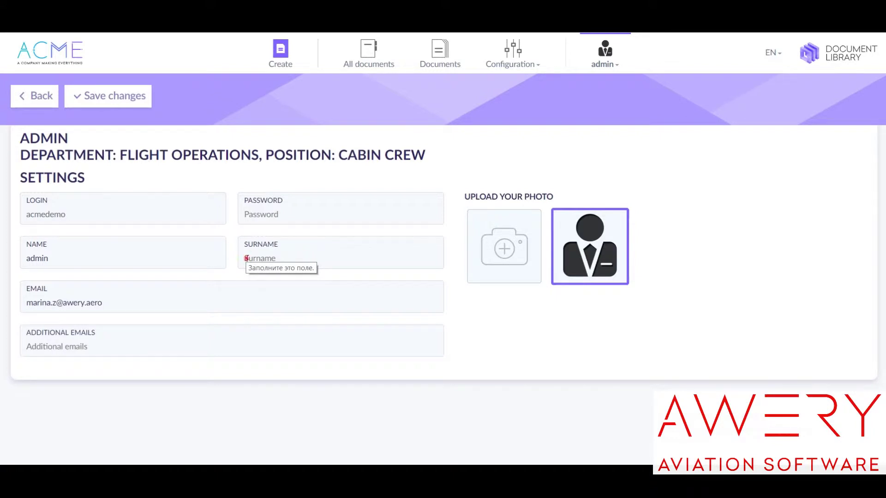
click(246, 258)
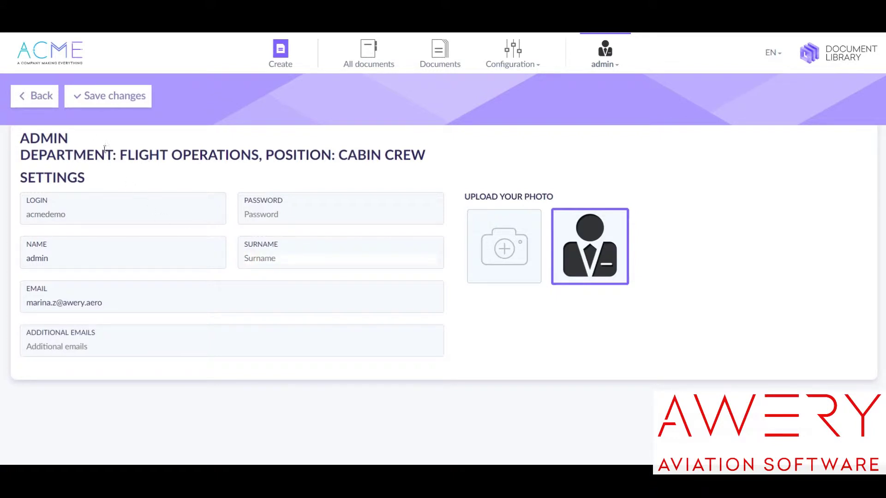
click(29, 93)
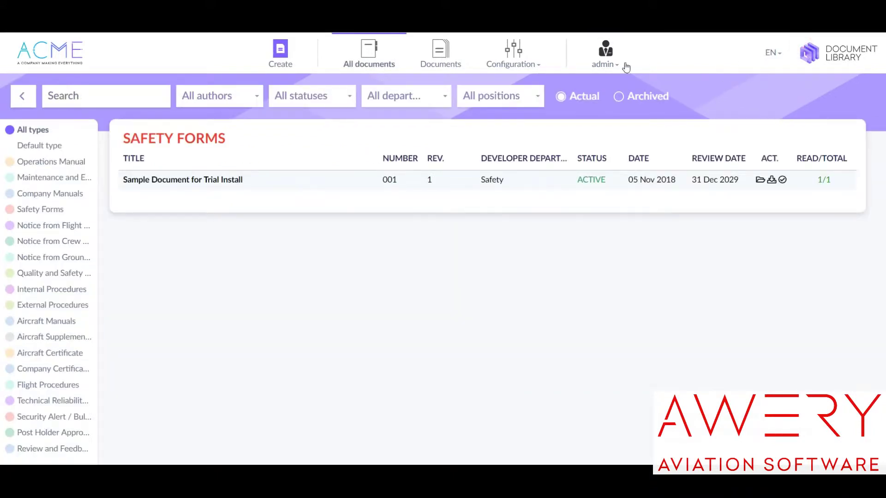
Step: Create and save a department titled Marketing department with the description PR and Marketing, placed under the Sales department
click(514, 58)
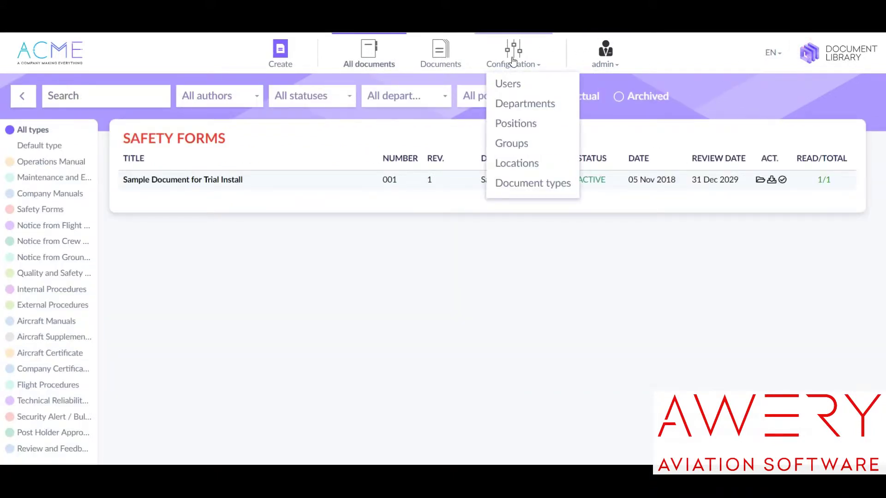
click(518, 105)
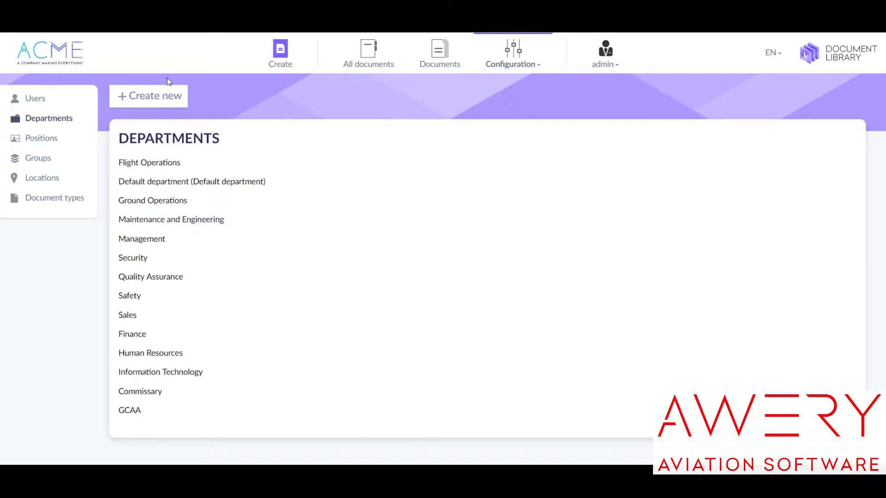
click(165, 98)
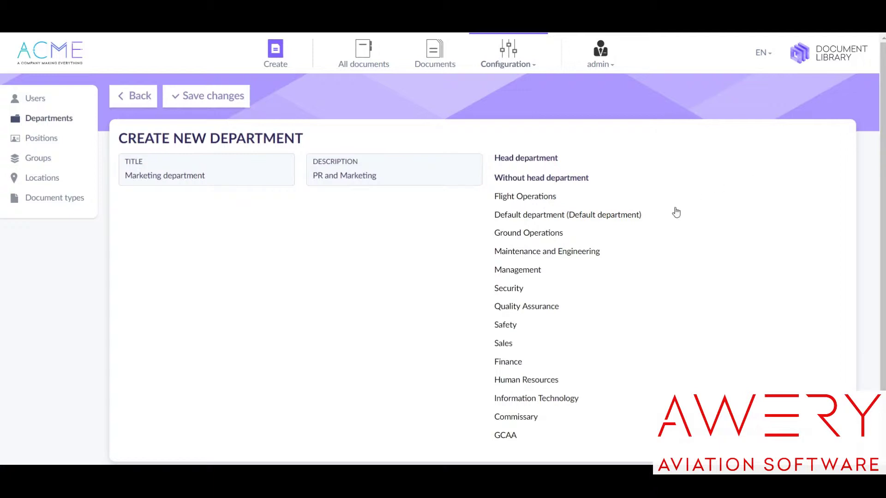
click(531, 341)
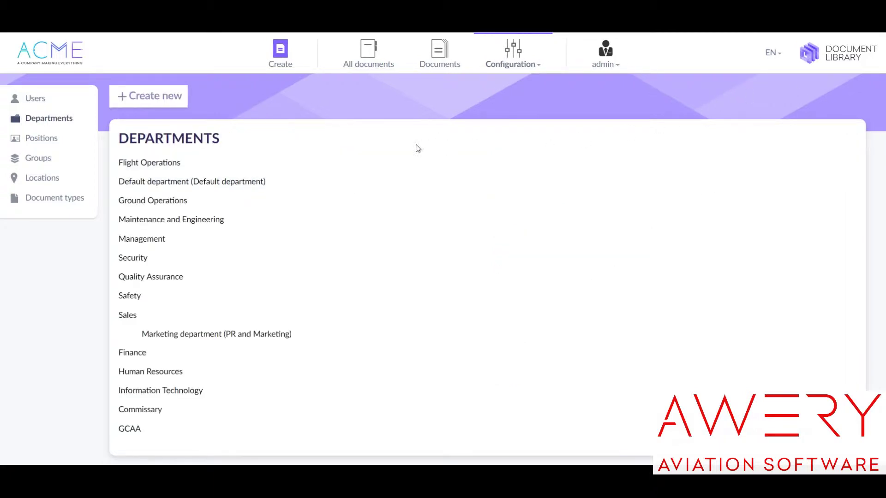
Step: Create and save a position titled Marketing manager in the Marketing department, and check it in the positions list
click(51, 140)
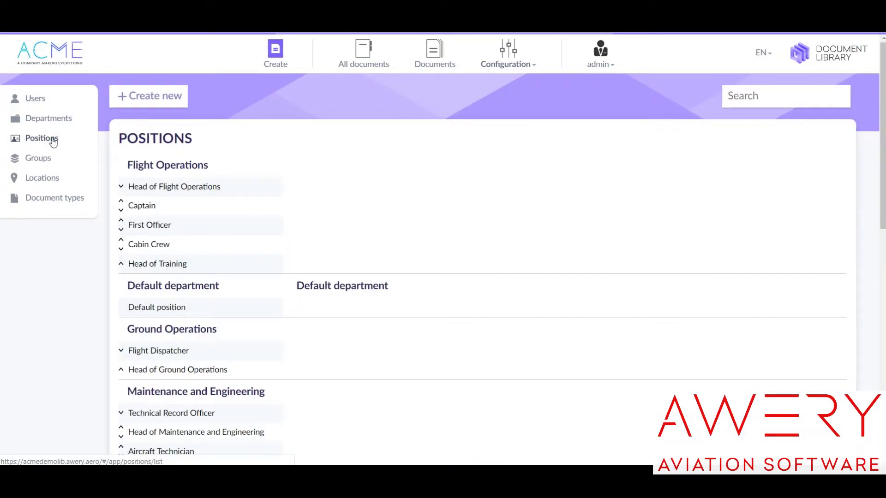
click(144, 97)
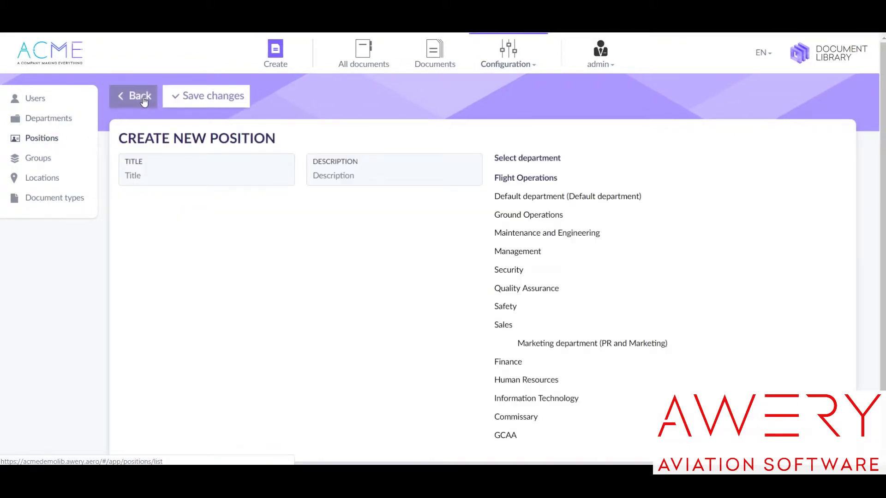
key(XF86MonBrightnessUp)
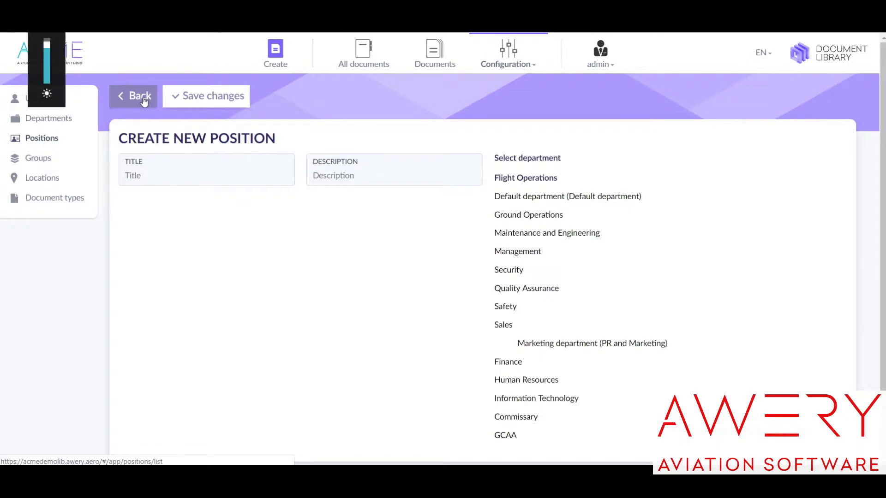
key(XF86MonBrightnessUp)
text(Marketing manager)
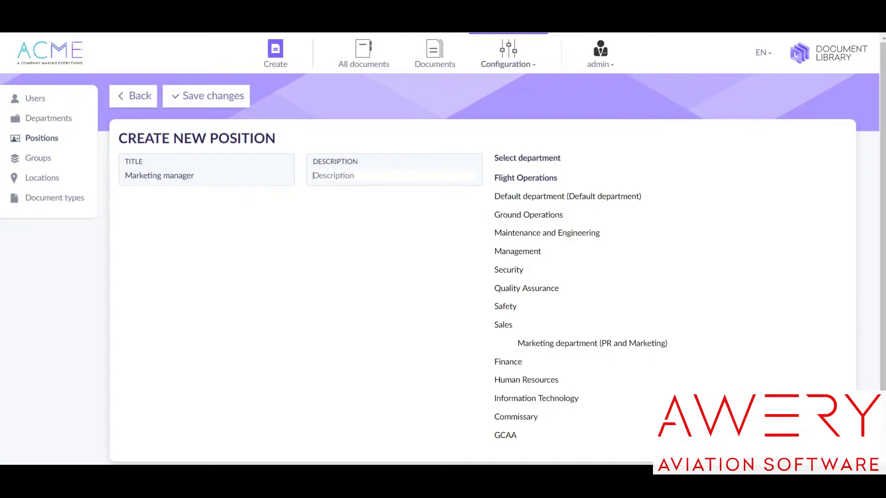
click(663, 345)
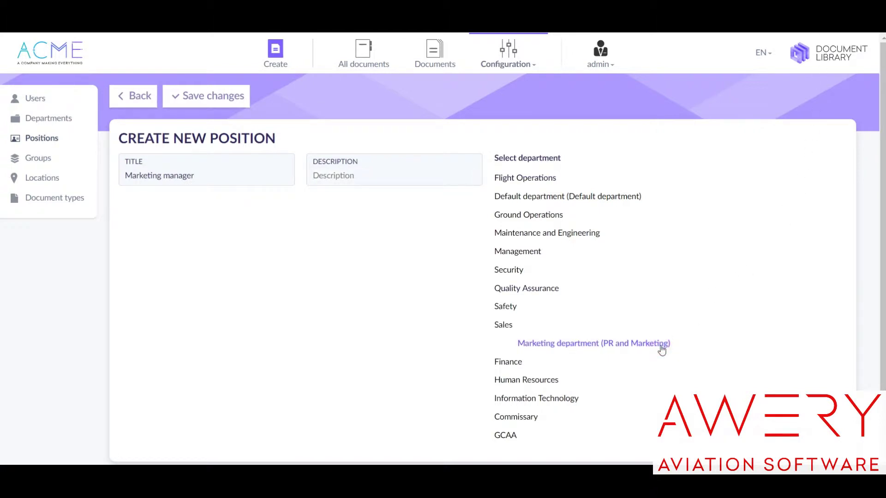
click(226, 96)
scroll(233, 134, down, 3)
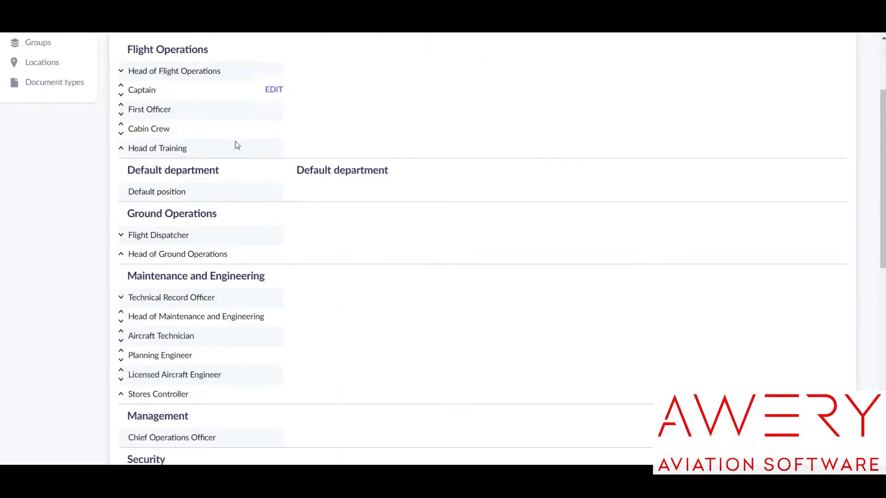
scroll(236, 145, down, 6)
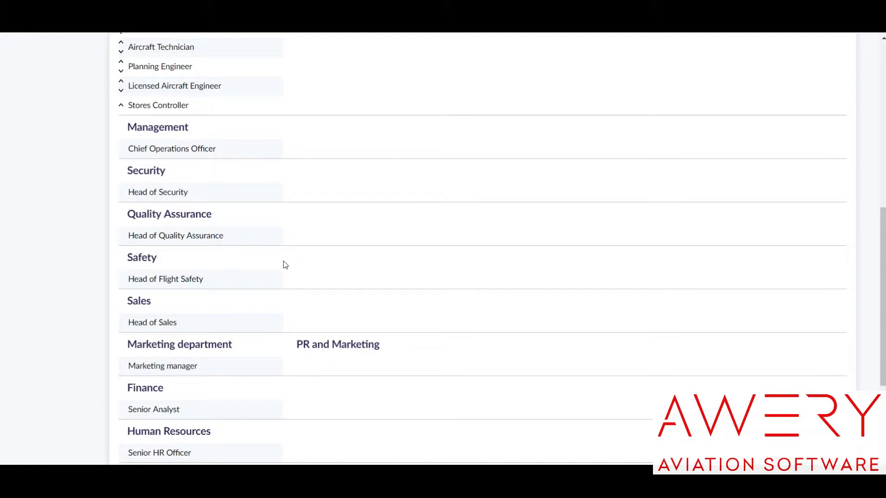
scroll(283, 265, up, 8)
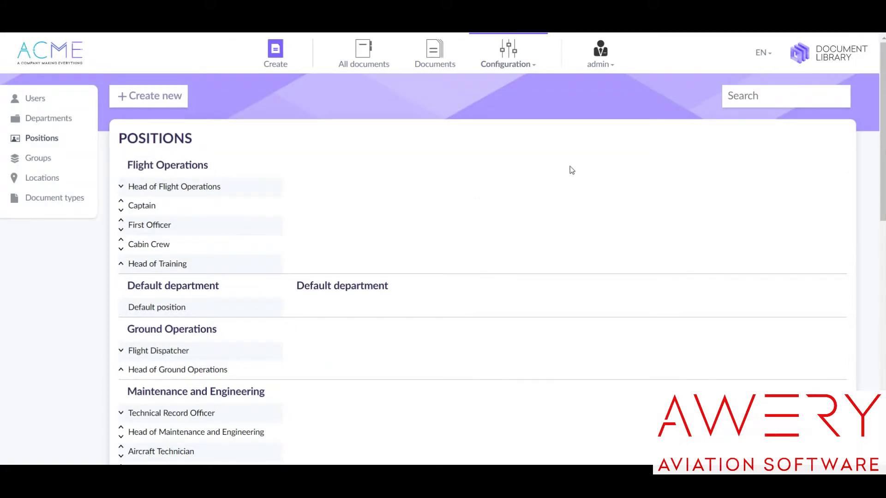
Step: Create and save the group Training team, description Crew training team, with view rights except Groups, plus document download, users read, edit, audits, report and revision creation
click(36, 159)
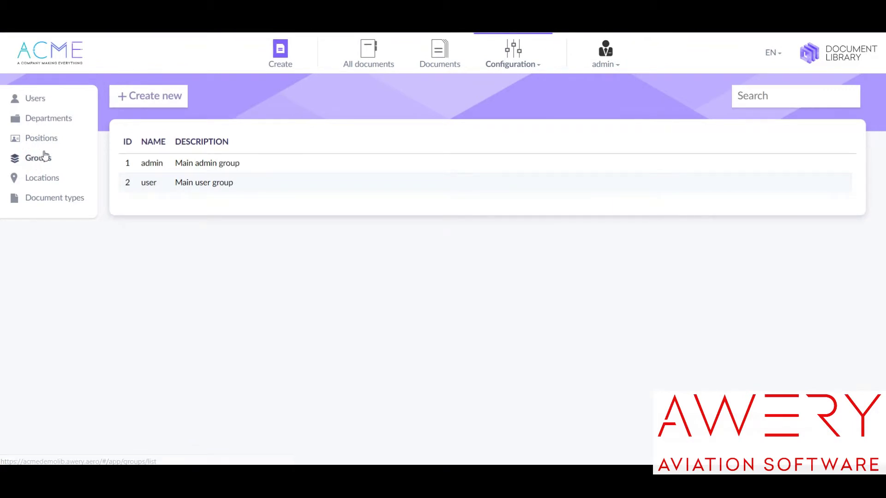
click(140, 96)
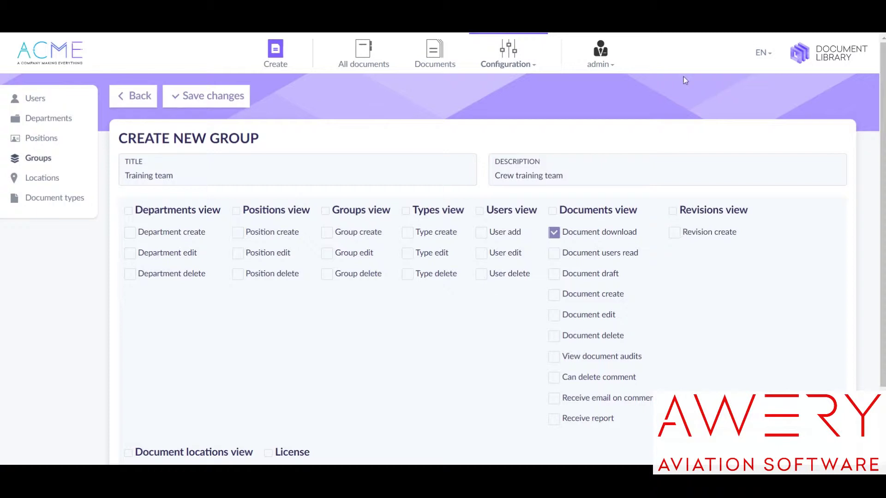
click(594, 314)
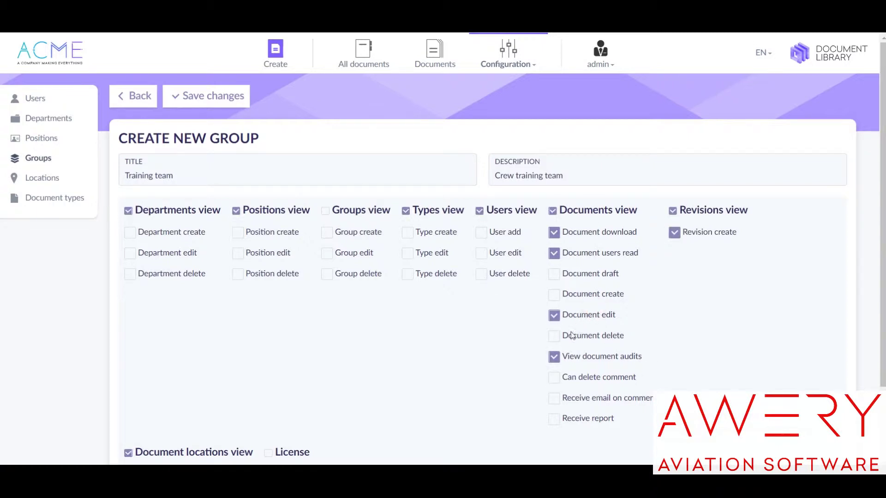
click(553, 421)
click(238, 99)
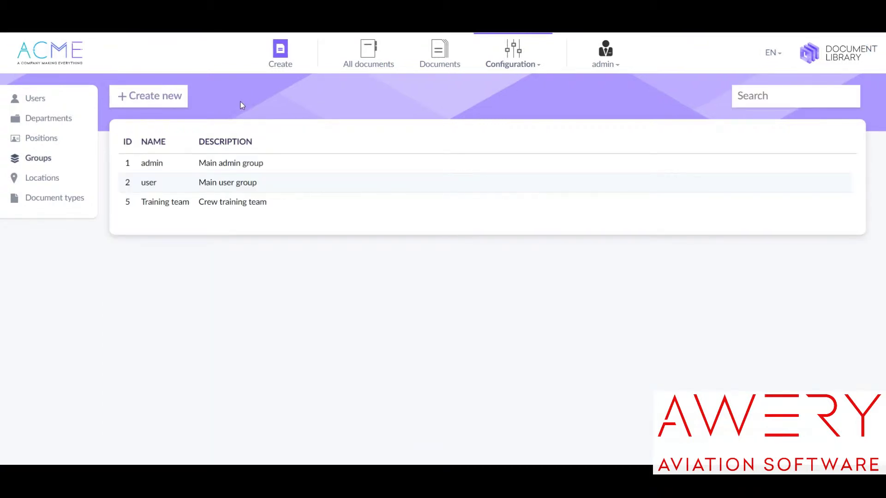
Step: Create and save a user with login, password, name, surname and e-mail filled in, assigned to group Training team and position Cabin Crew
click(40, 100)
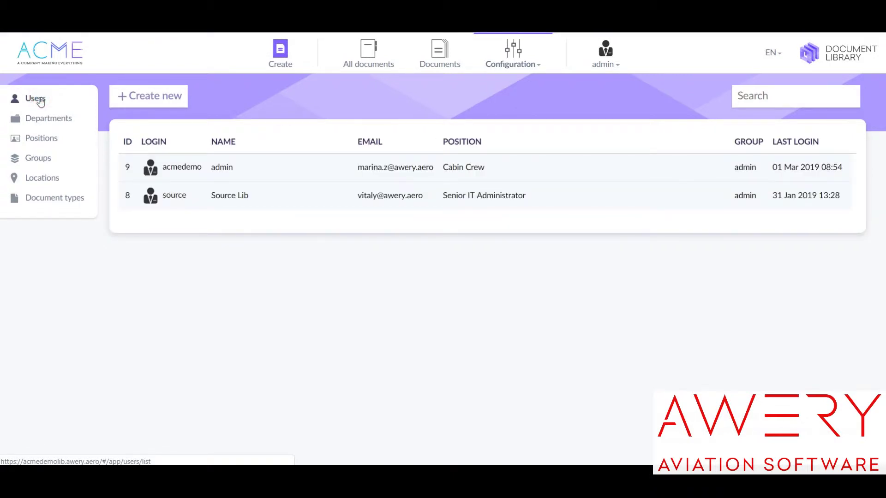
click(133, 105)
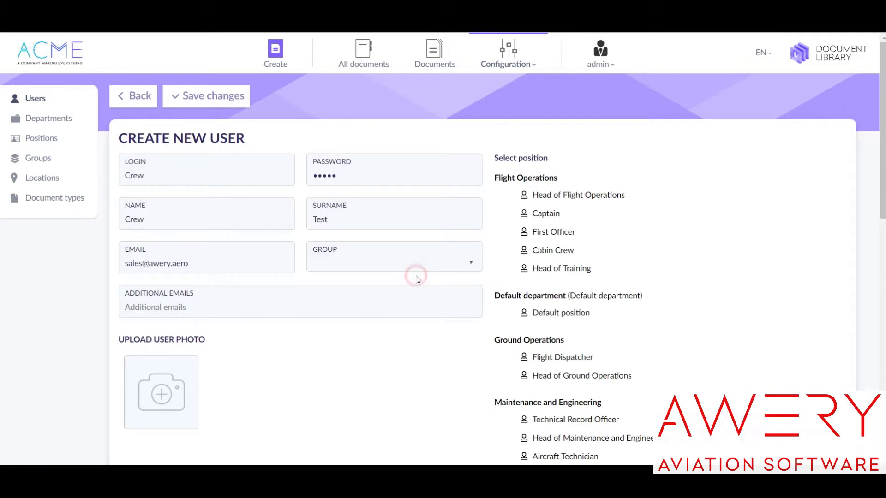
click(434, 263)
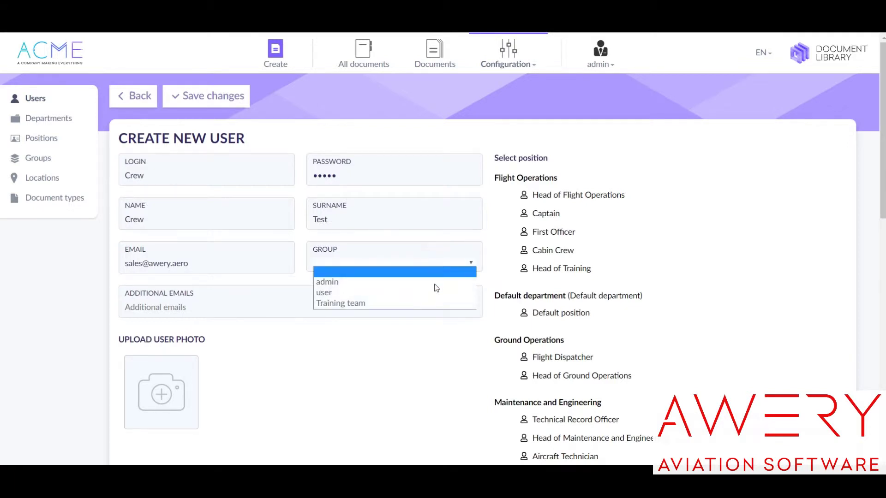
click(436, 304)
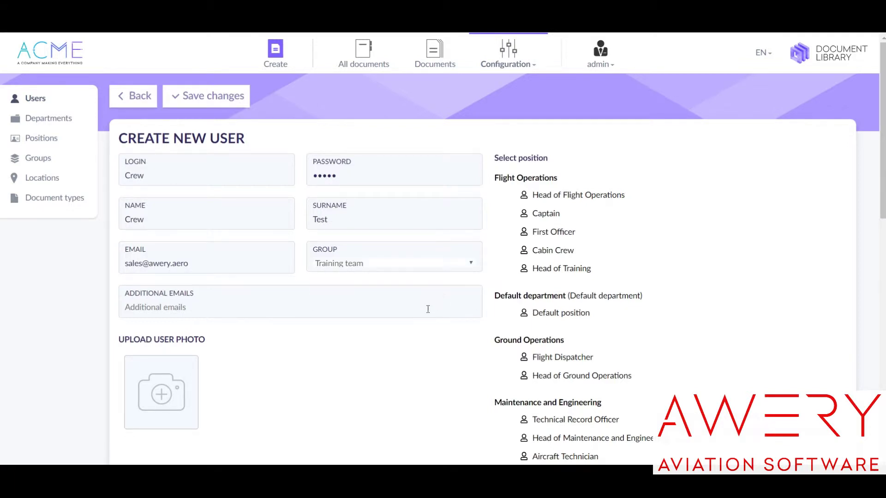
click(564, 254)
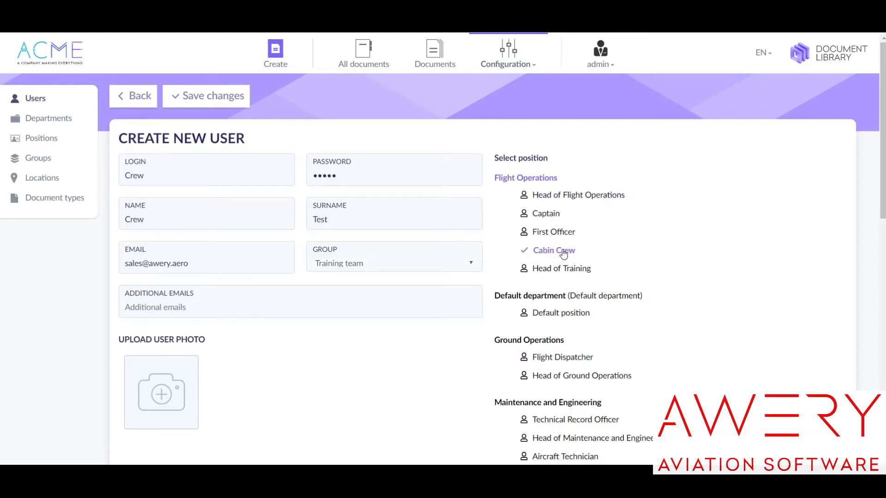
click(236, 105)
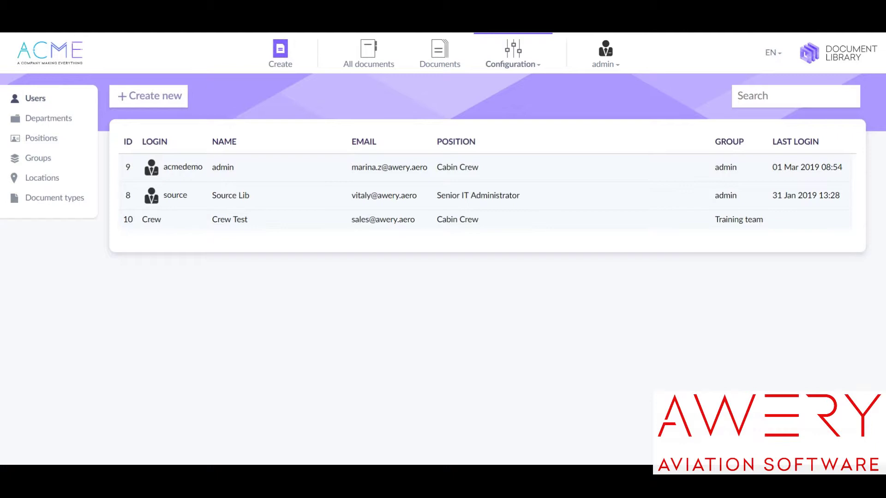
Step: Examine the full list of configured document types
click(50, 202)
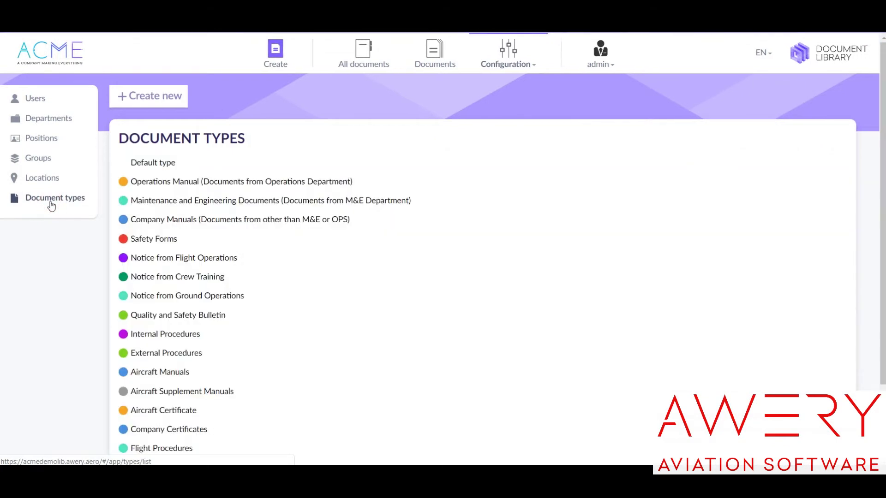
scroll(99, 262, down, 1)
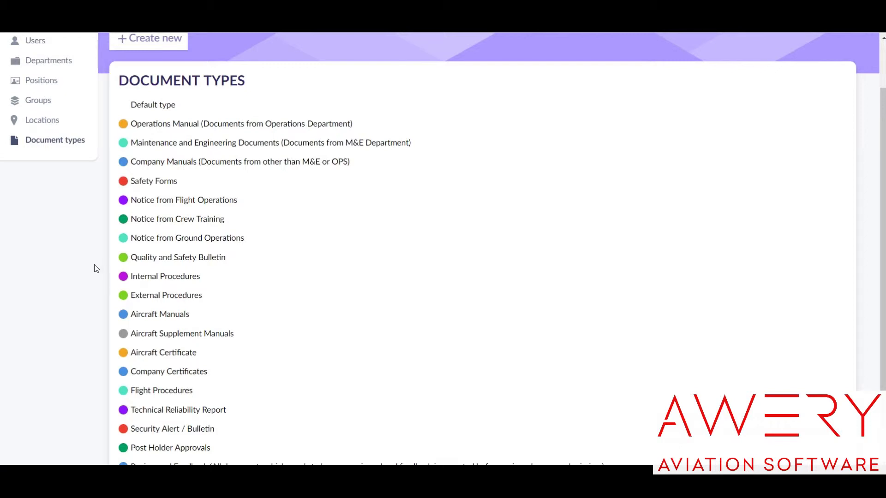
scroll(96, 268, down, 1)
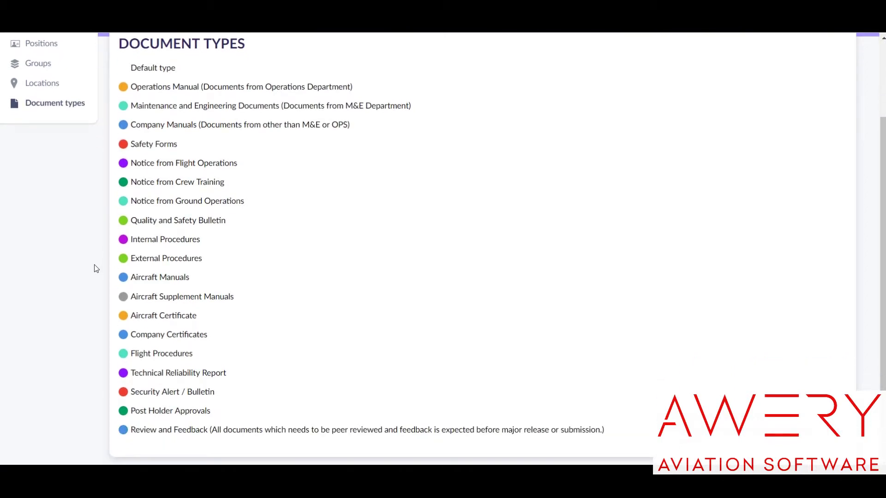
scroll(96, 269, up, 2)
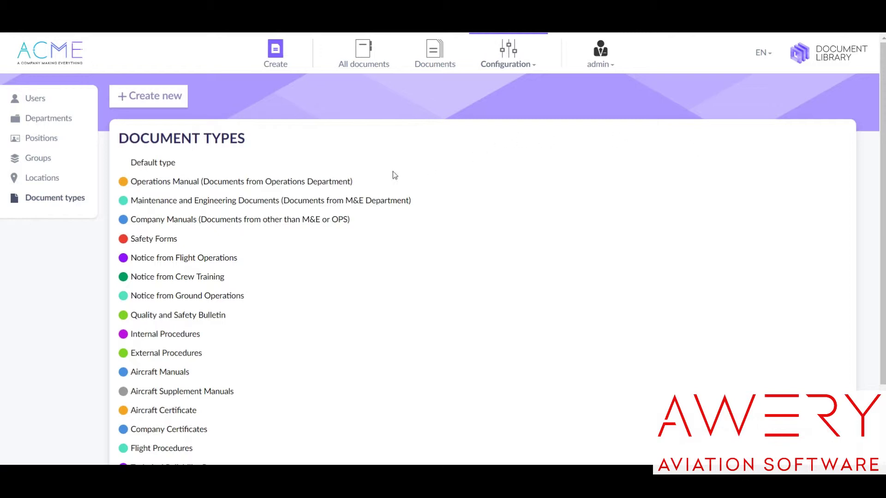
Step: Start a document titled Crew training manual, number 001, type Operations Manual, developer department Flight Operations, status DRAFT, with auto active status on
click(33, 180)
click(268, 63)
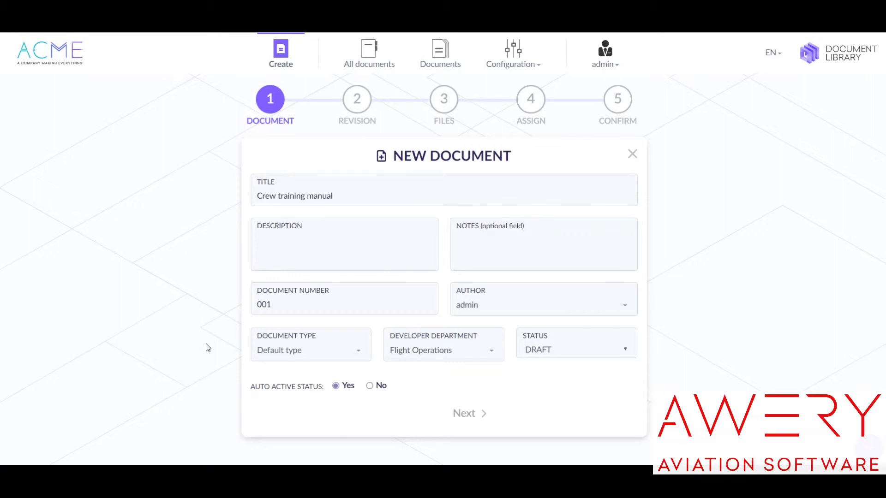
click(358, 356)
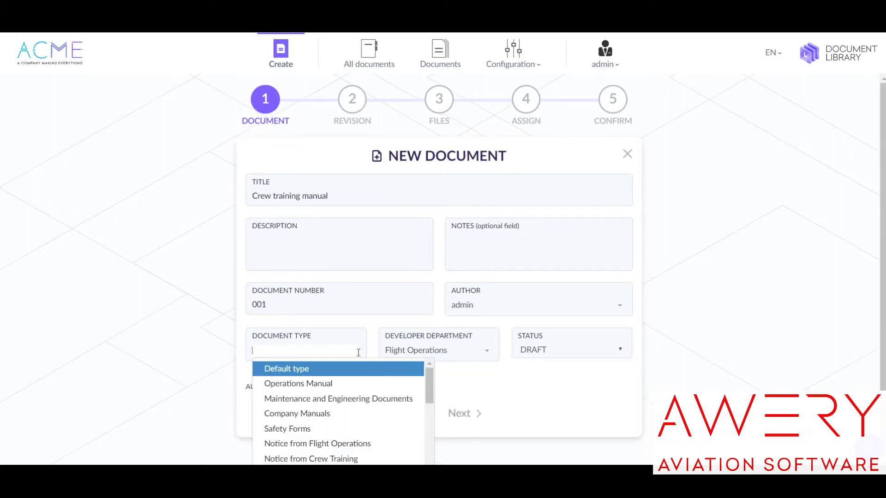
click(355, 385)
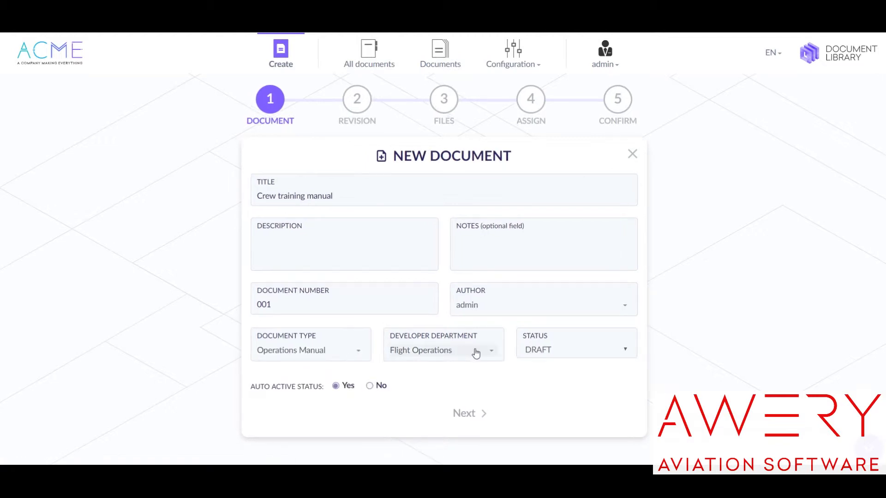
mouse_move(461, 389)
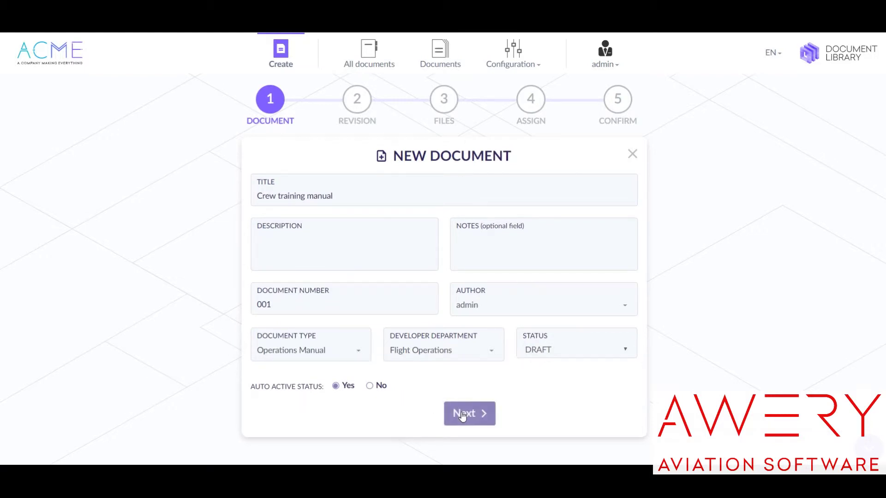
click(462, 414)
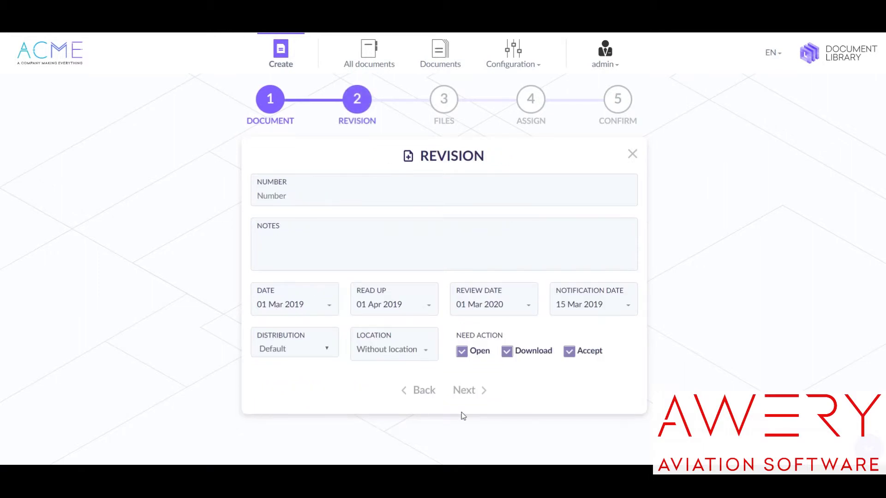
Step: Enter revision number 001.1 with Digitally as distribution, and attach the PDF file Trainin manual for Flight crew
text(001.1)
click(215, 266)
click(424, 356)
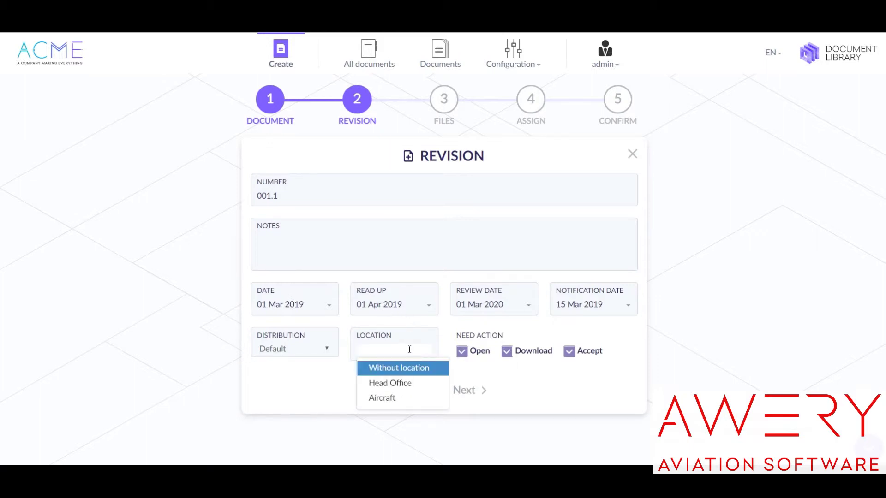
click(325, 357)
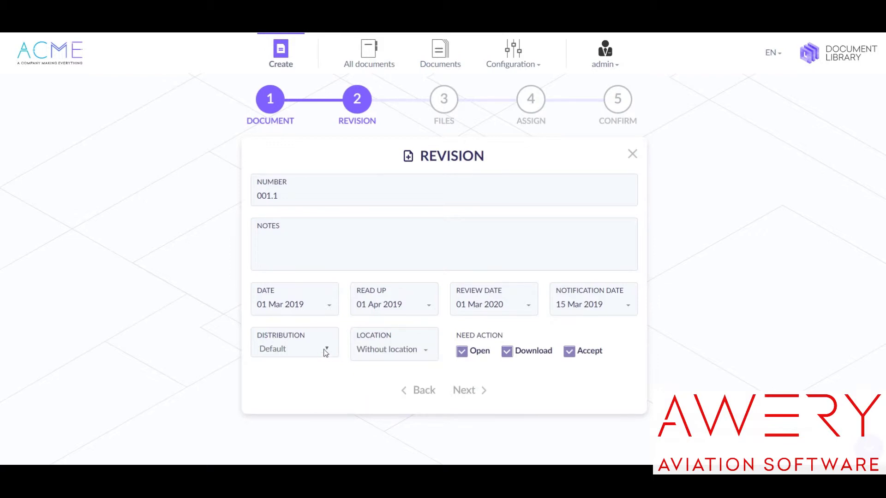
click(326, 349)
click(318, 369)
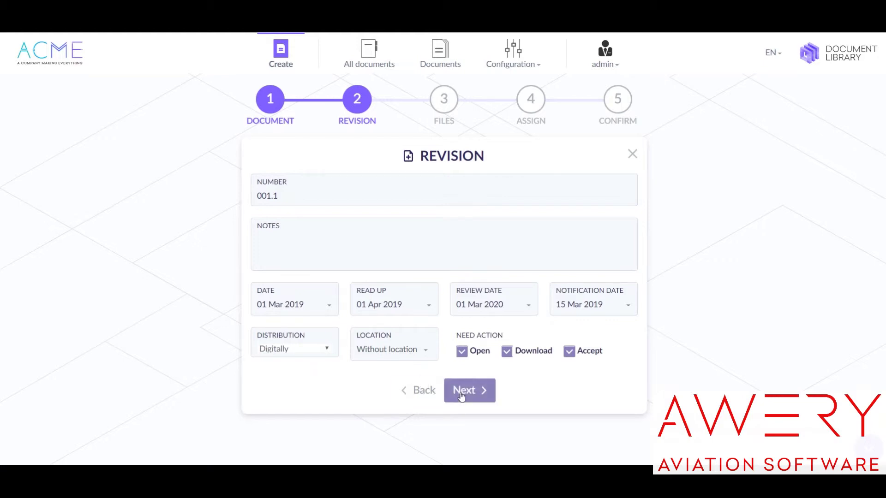
click(461, 391)
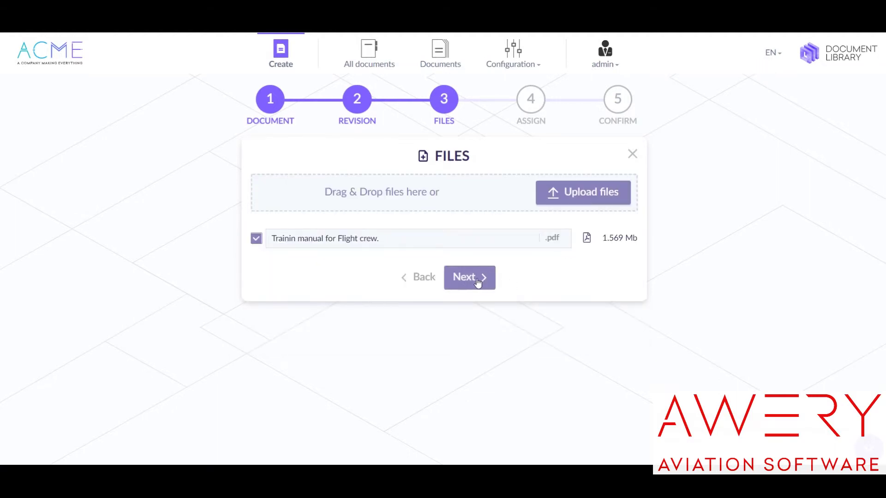
click(480, 279)
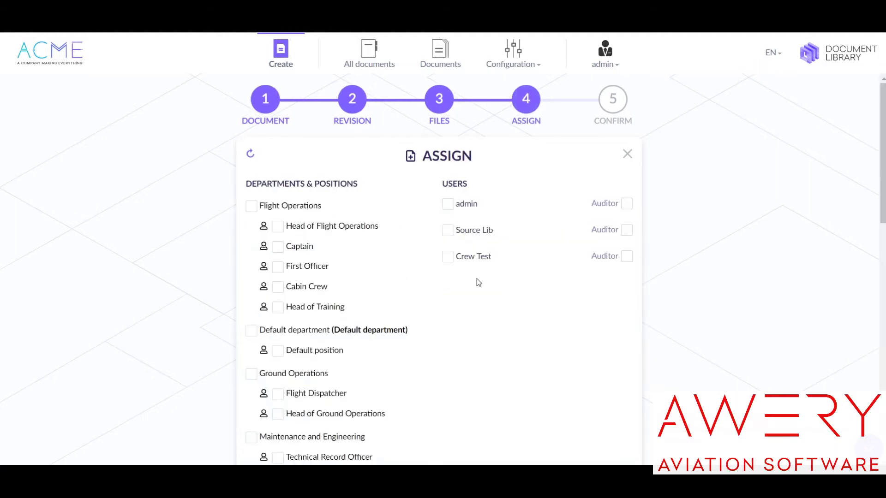
Step: Assign the document to the crew test user and all Flight Operations positions except Head of Training, with admin as auditor
click(626, 203)
click(451, 259)
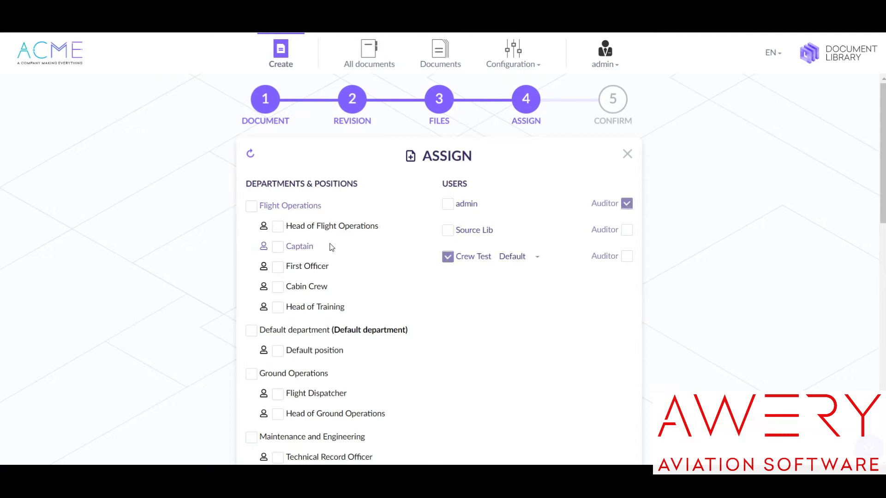
click(251, 207)
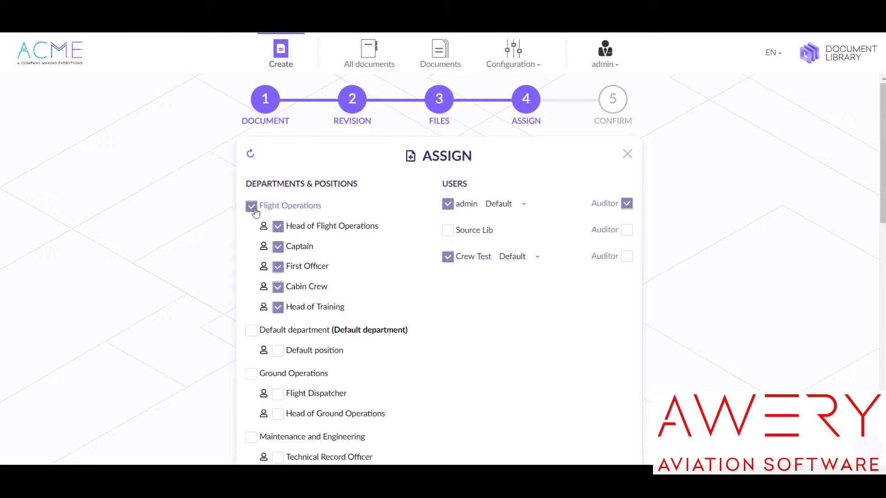
click(278, 308)
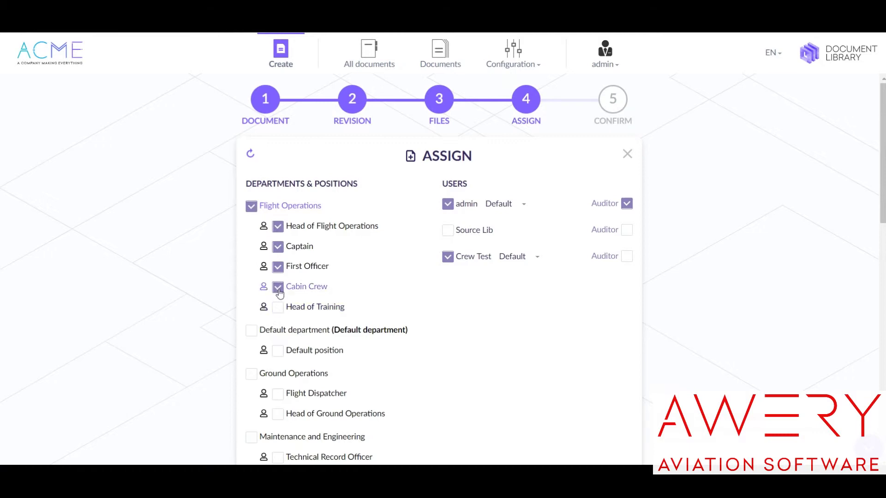
scroll(279, 293, down, 10)
click(457, 429)
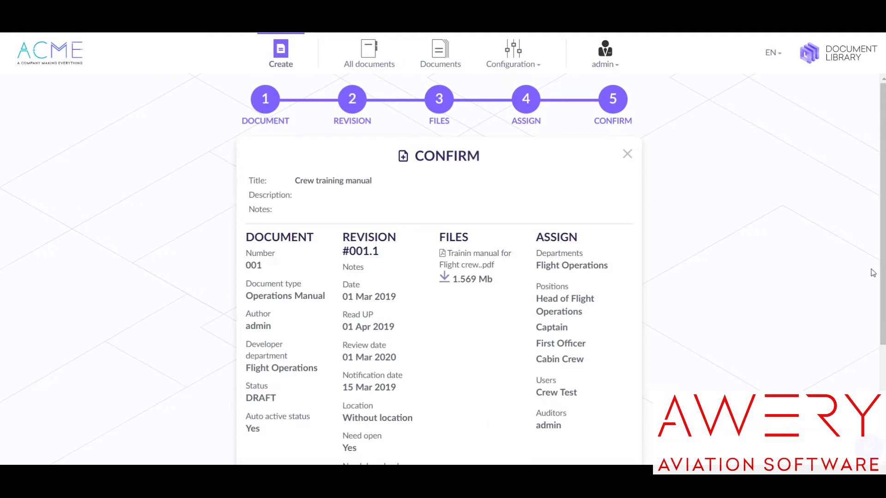
Step: Review the summary, create the Crew training manual document, and complete its audit as accepted
scroll(882, 267, down, 3)
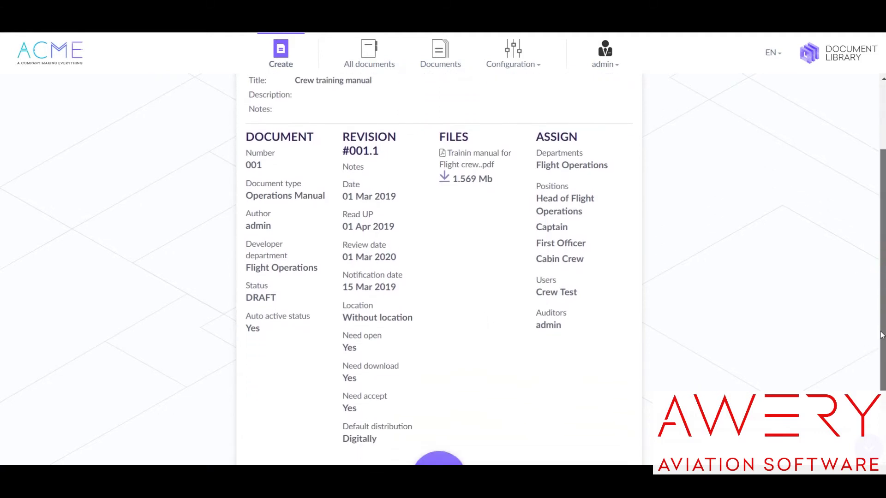
click(428, 440)
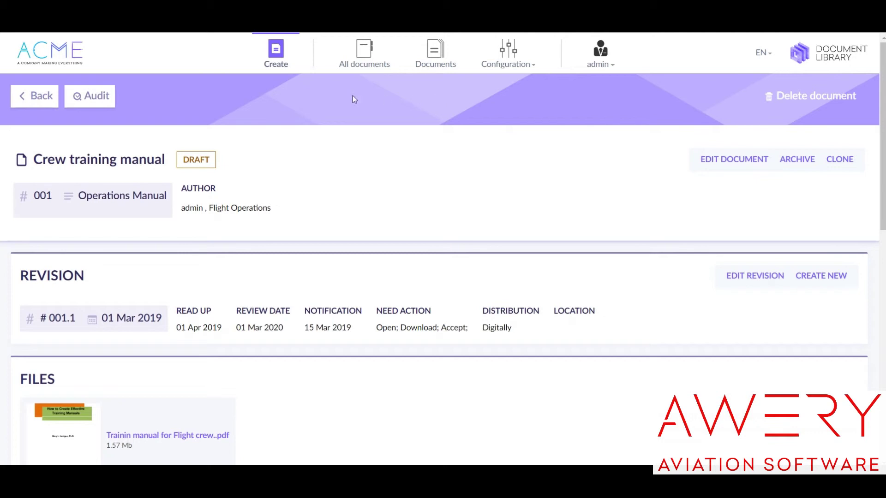
click(98, 97)
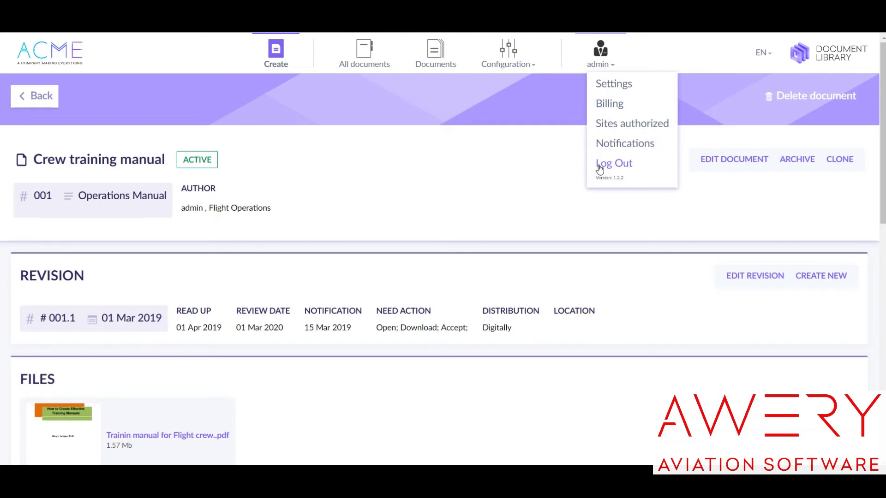
Step: Log out of the admin account, log in with the crew account, and open Crew training manual from the documents needing action
click(600, 164)
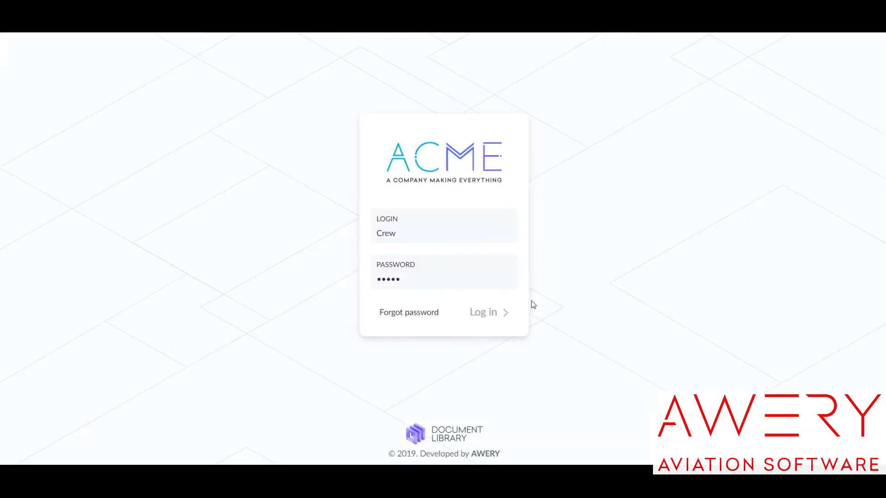
click(486, 315)
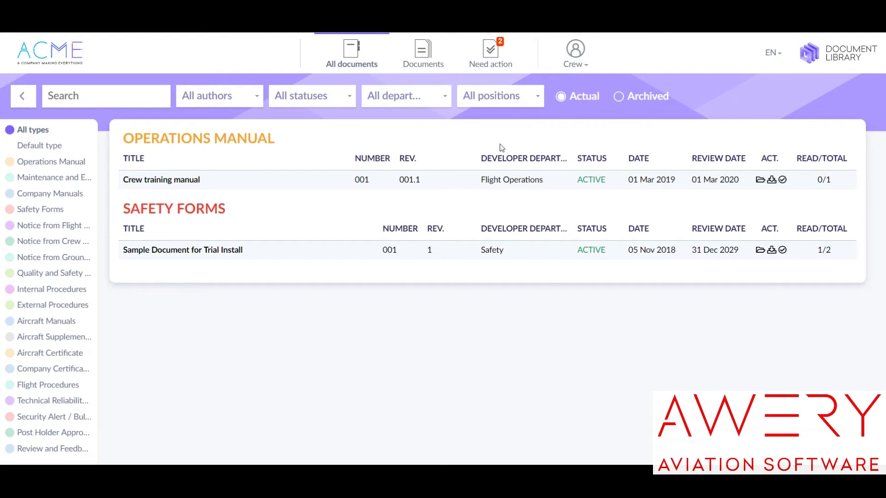
click(489, 52)
click(170, 183)
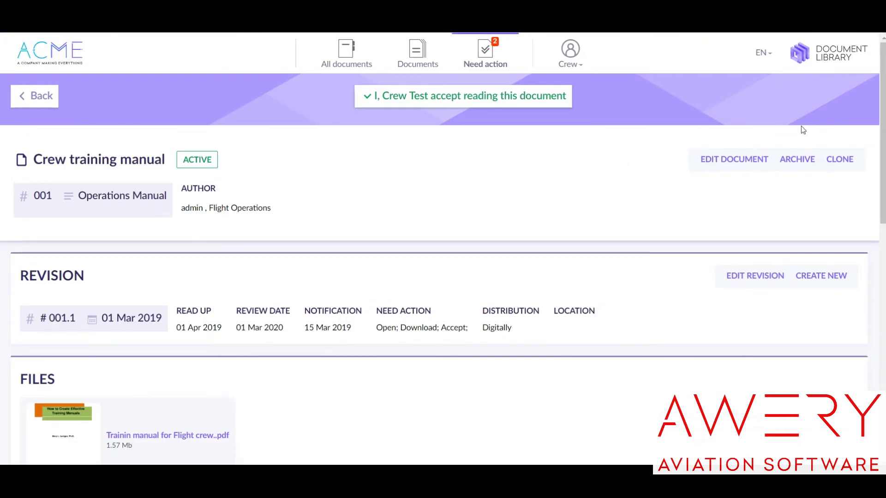
Step: Accept reading Crew training manual and Sample Document for Trial Install as the crew user
drag(881, 109, 881, 341)
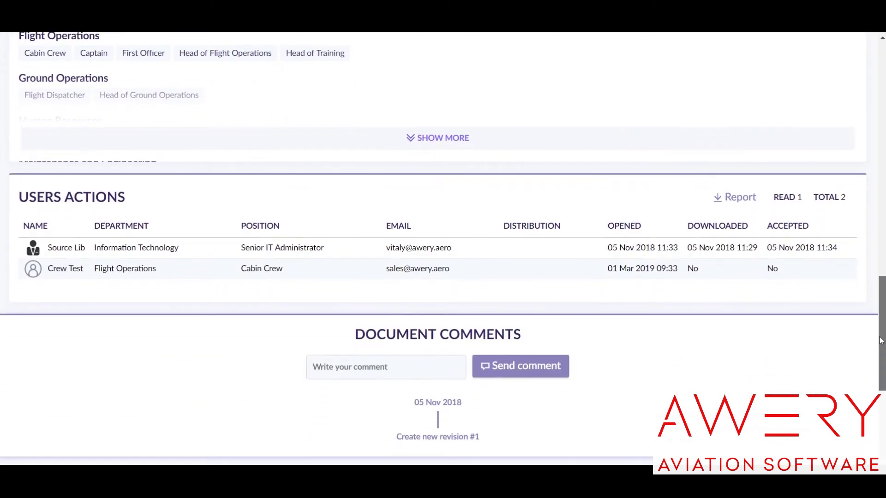
scroll(533, 103, up, 3)
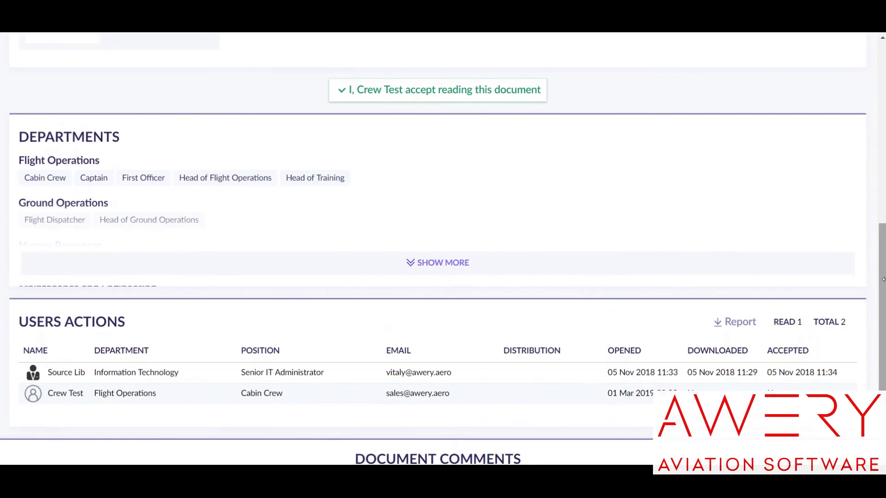
click(503, 88)
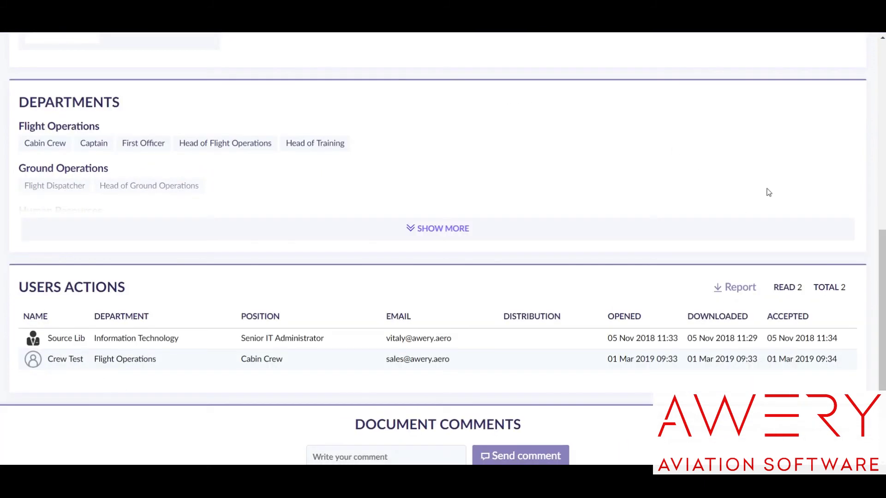
Step: Check the audit, departments and users' actions of Crew training manual from the admin account
drag(878, 272, 816, 32)
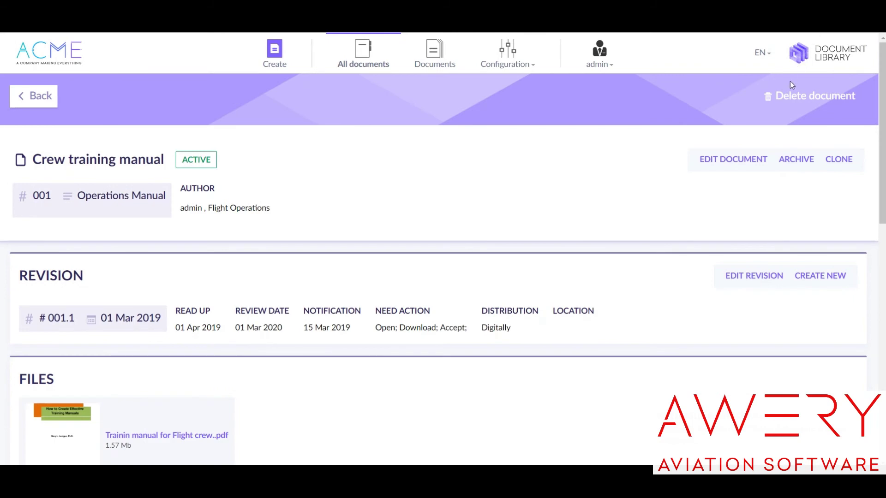
scroll(763, 139, down, 8)
scroll(766, 142, down, 5)
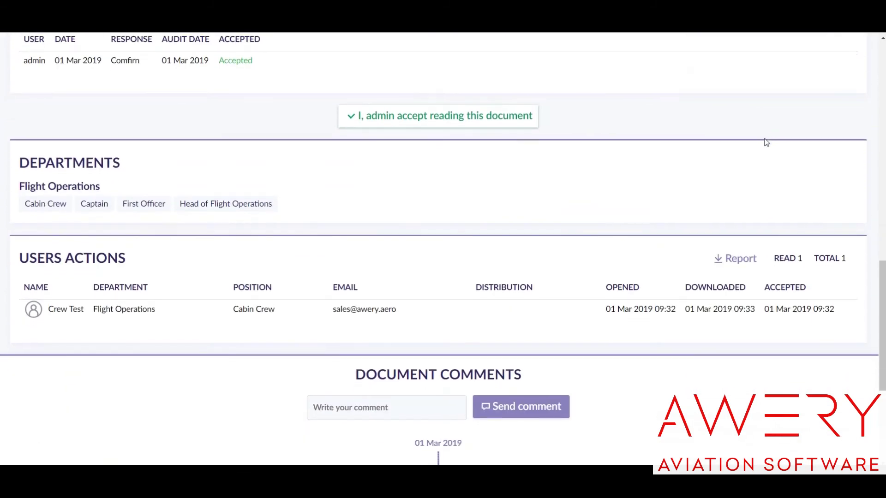
click(733, 222)
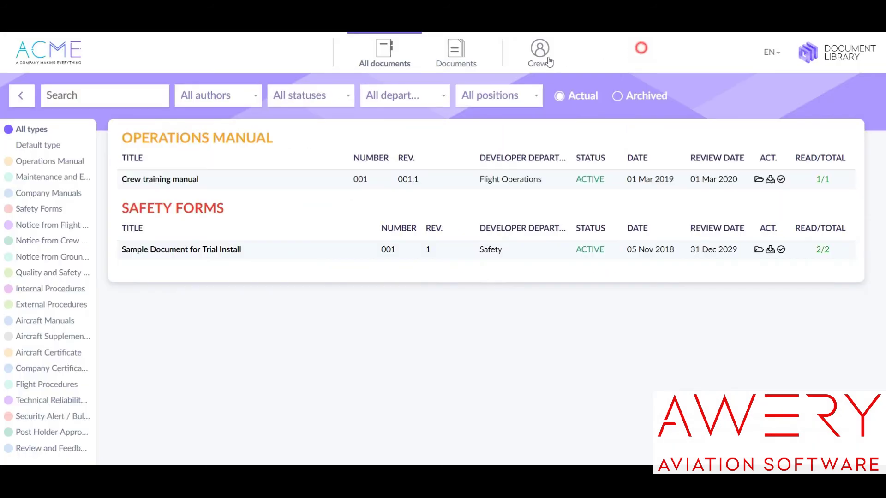
Step: Log out of the crew account and log back in with the admin account
click(540, 58)
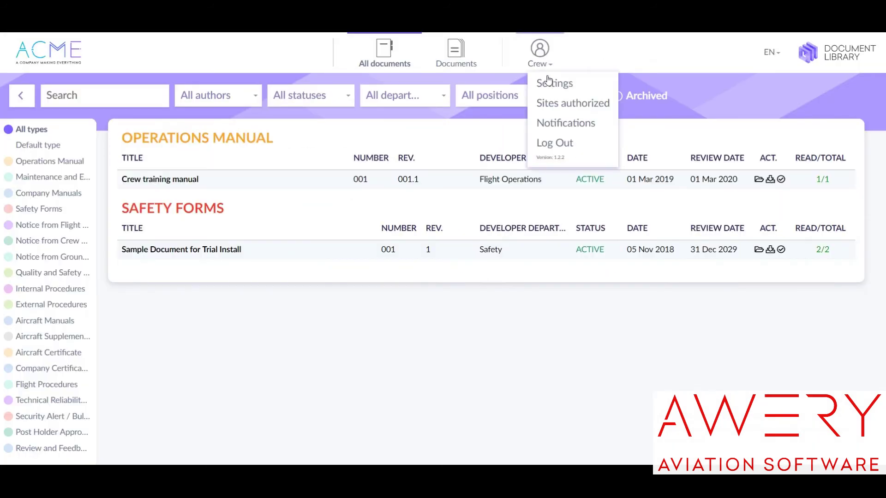
click(547, 144)
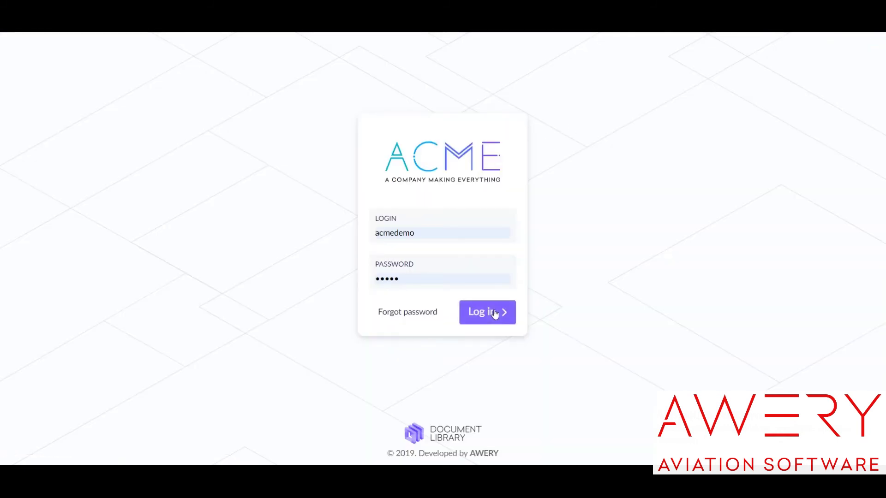
click(494, 314)
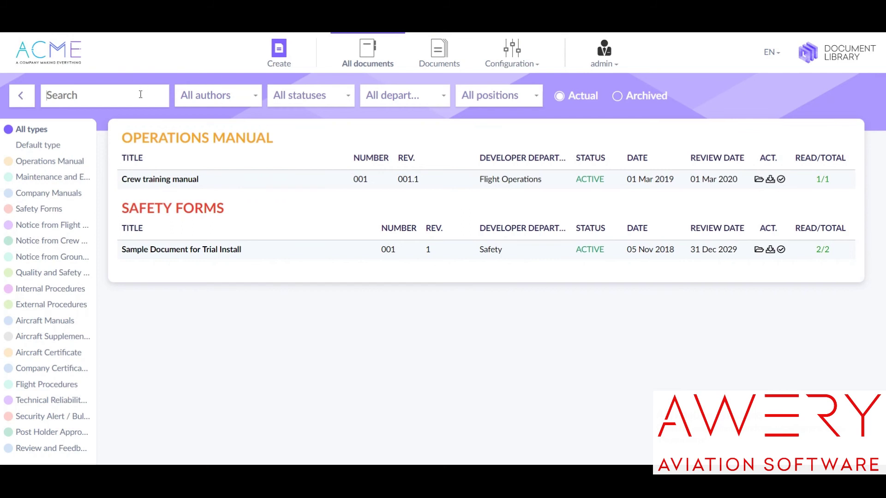
Step: Examine the author, status, department and position filter options for the list of all documents
click(195, 100)
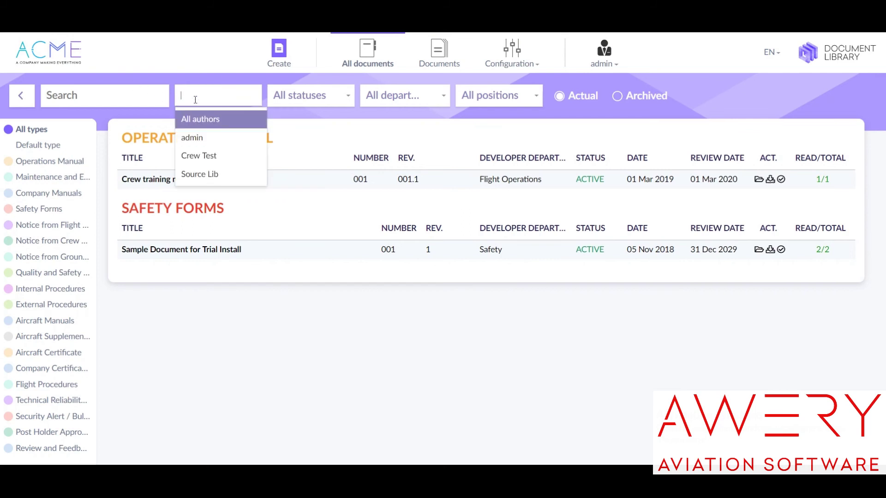
click(293, 98)
click(385, 98)
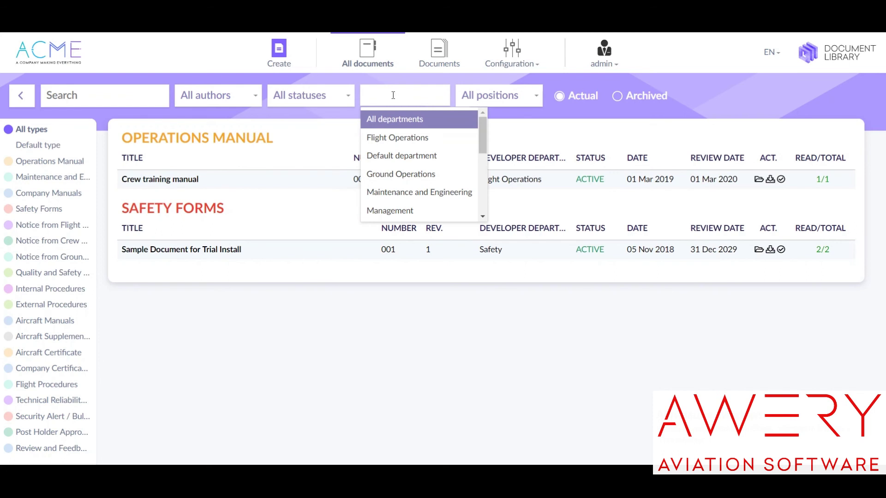
click(482, 98)
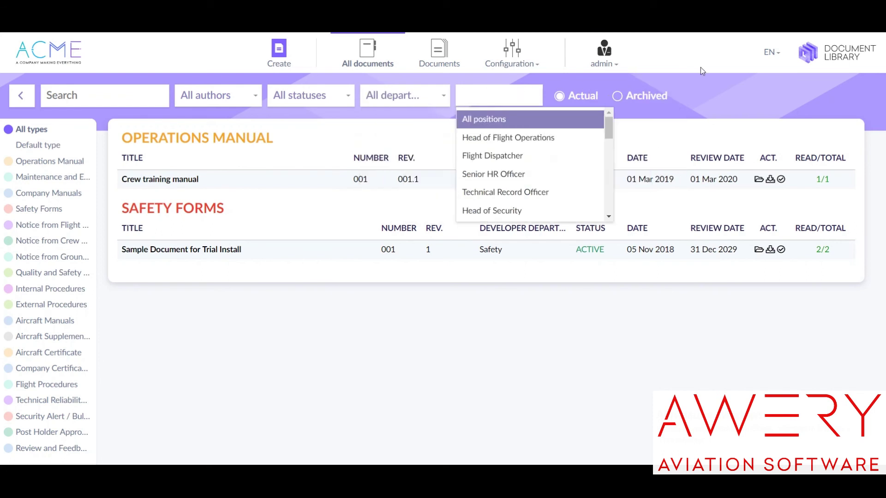
click(701, 87)
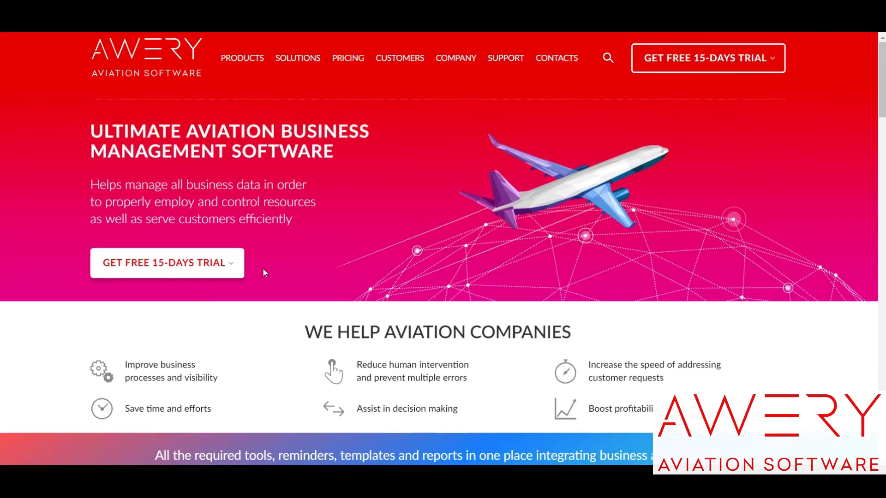
Step: Show the products offered for the free 15-days trial on the Awery Aviation Software website
click(214, 265)
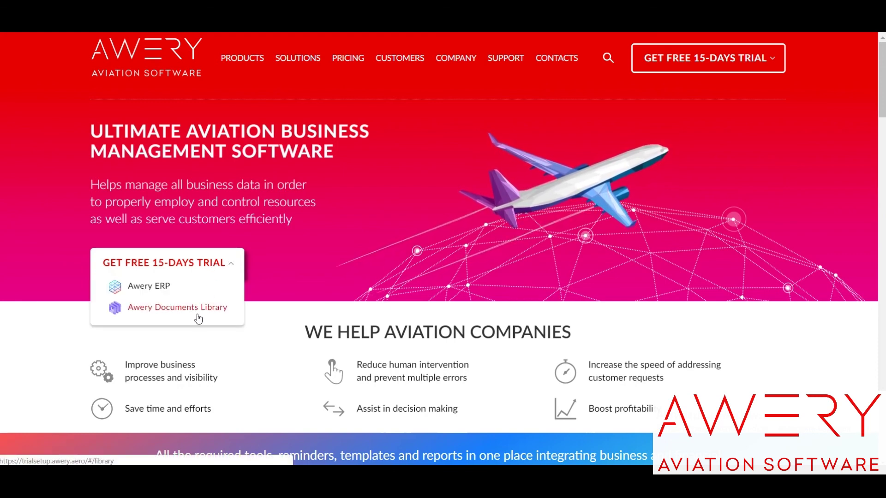